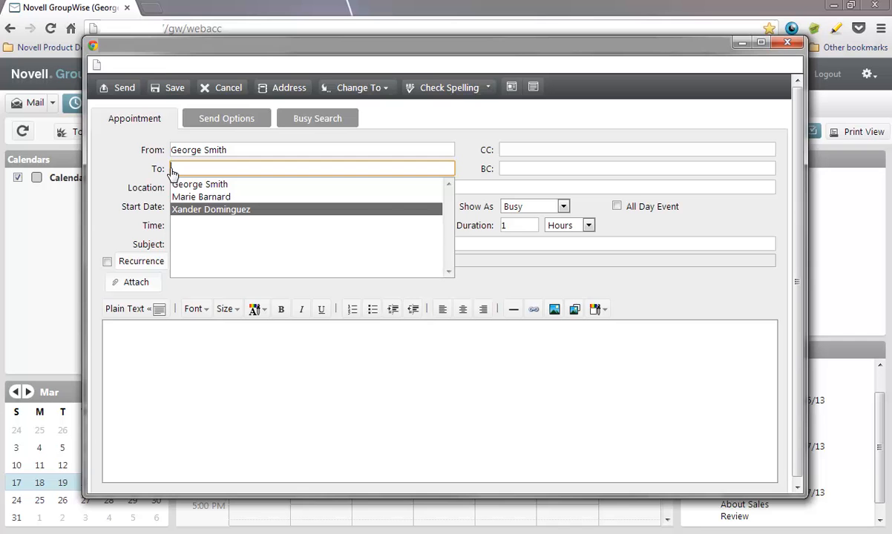
Step: Make the appointment recur daily, keeping the default frequency and date range
left_click(141, 262)
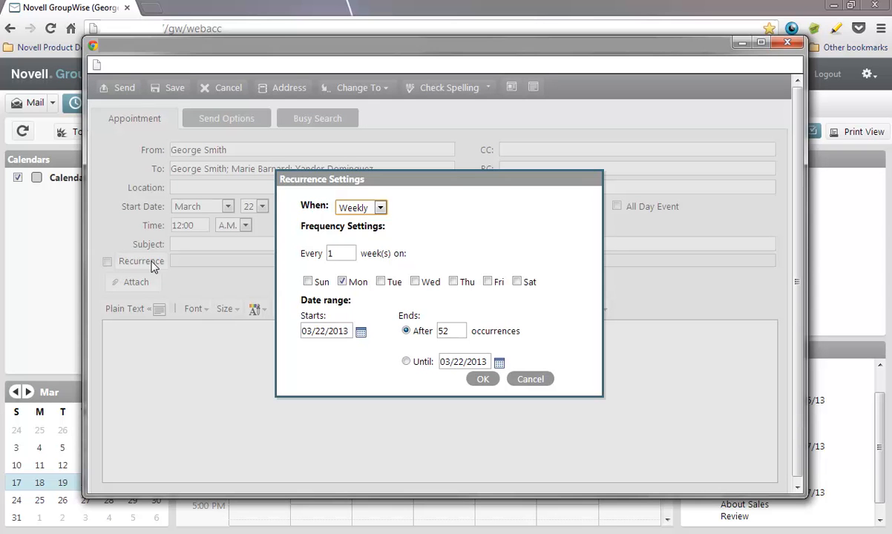
left_click(380, 208)
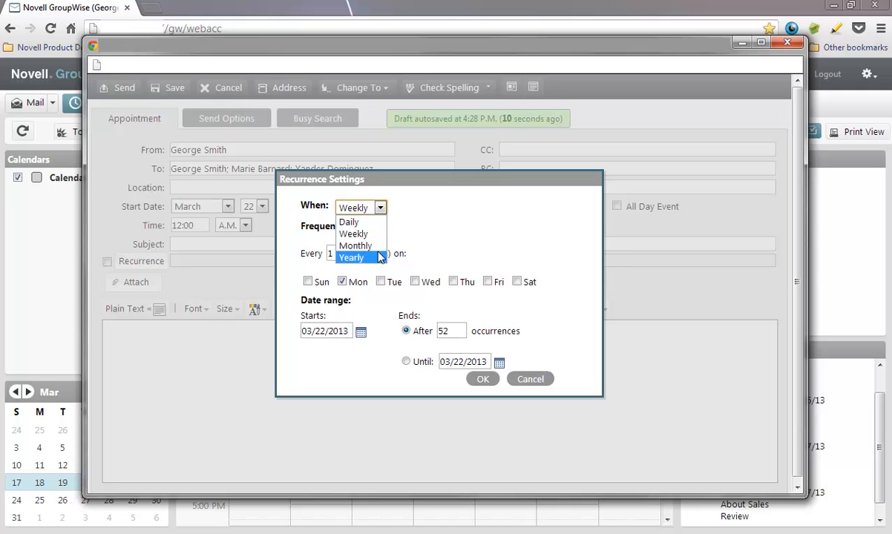
key("Up")
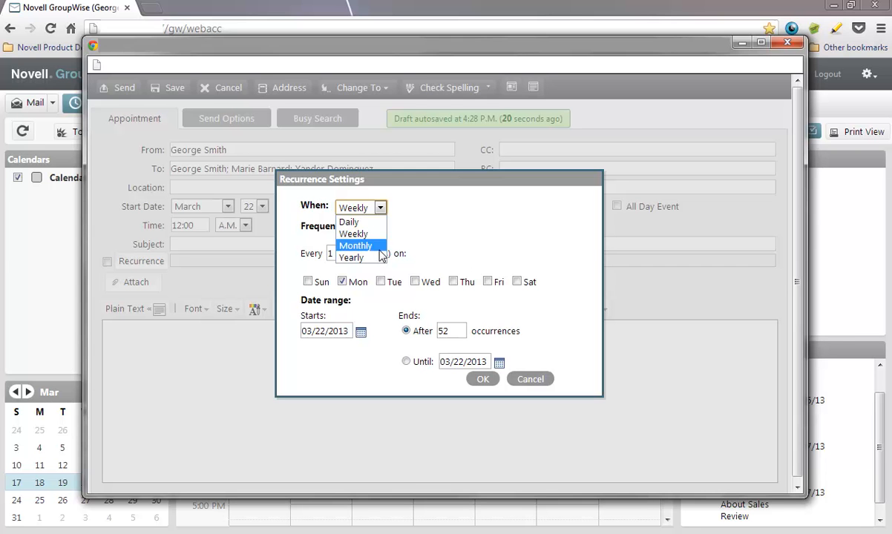
left_click(381, 222)
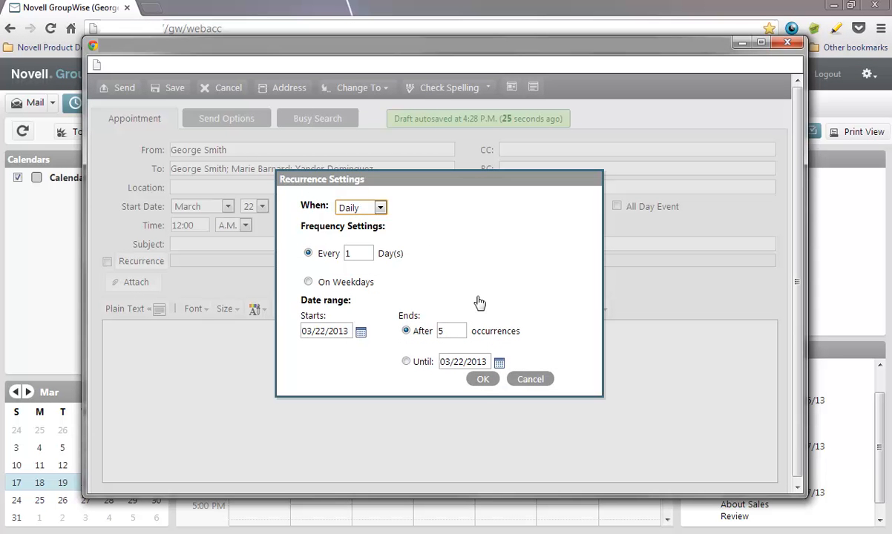
left_click(483, 380)
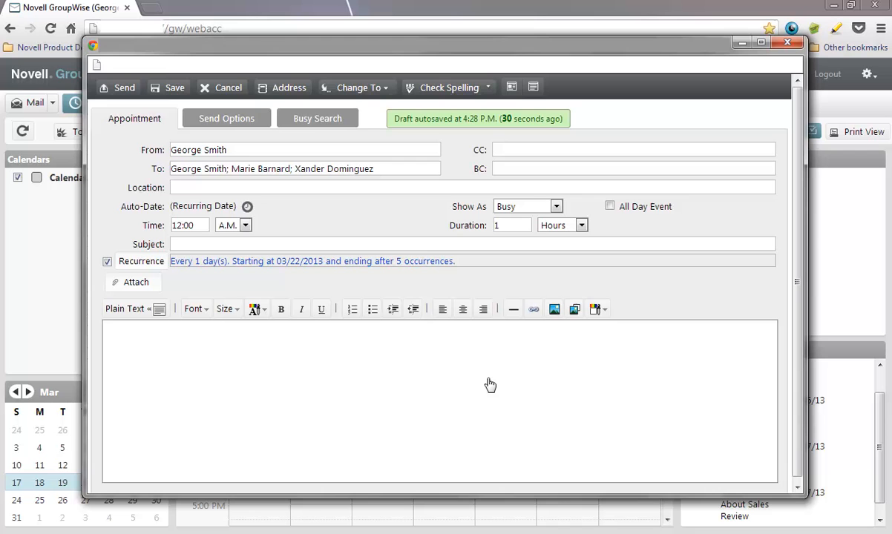
Step: Change the appointment's daily recurrence to every 2 days, ending after 10 occurrences
left_click(178, 260)
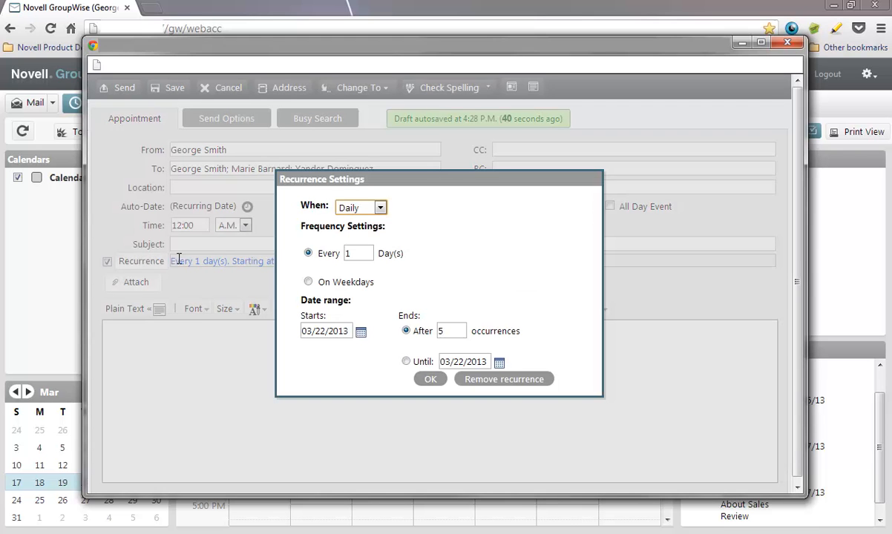
double_click(355, 254)
type("2")
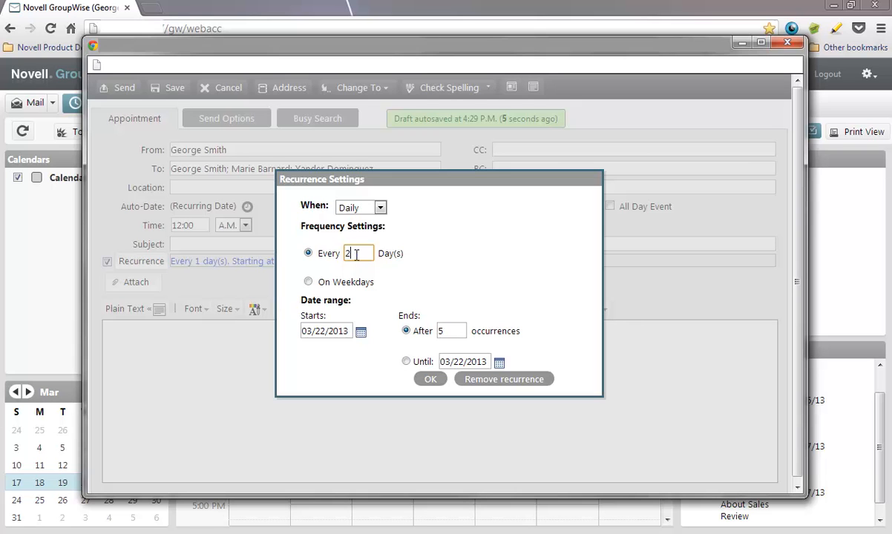
double_click(446, 331)
type("10")
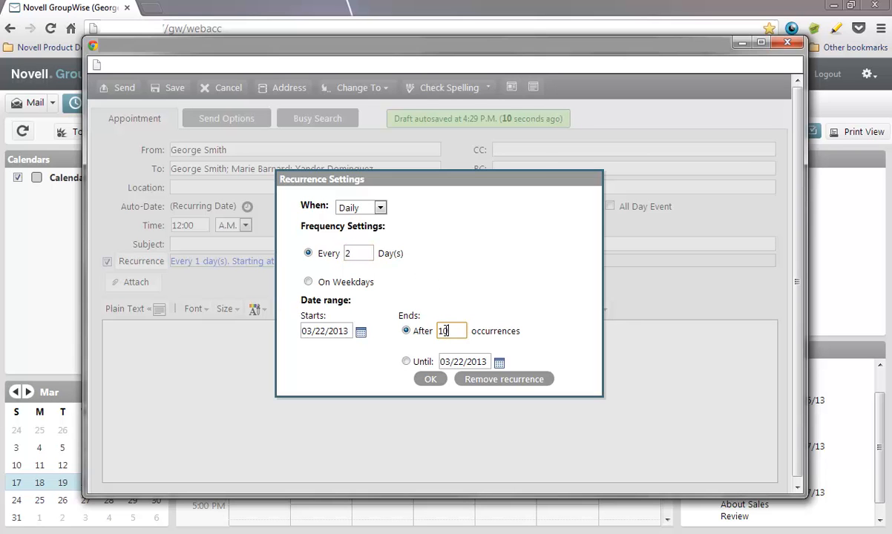
left_click(431, 380)
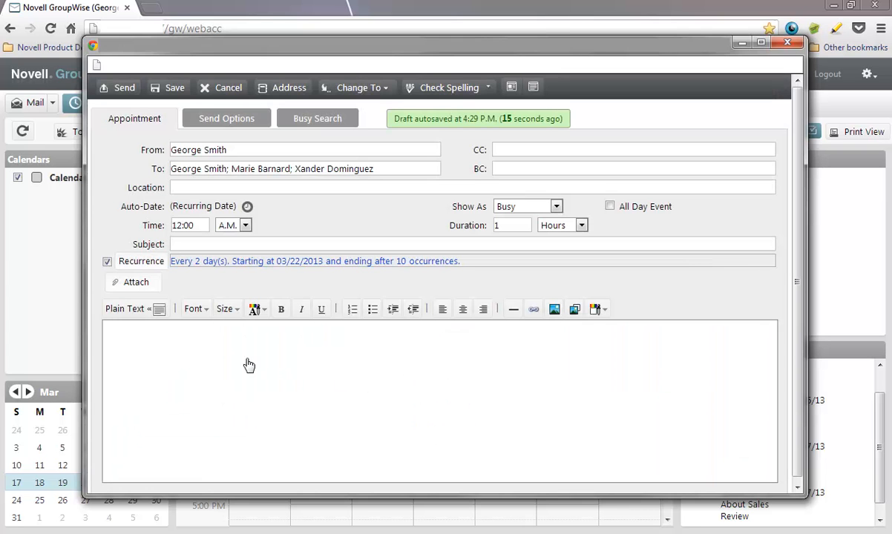
Step: Set the appointment to recur on weekdays until 05/24/2013
left_click(156, 262)
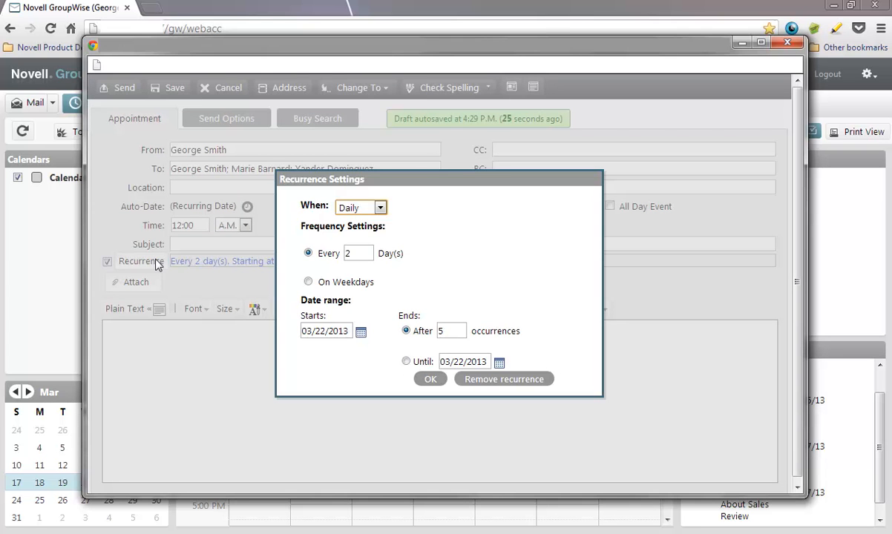
left_click(309, 283)
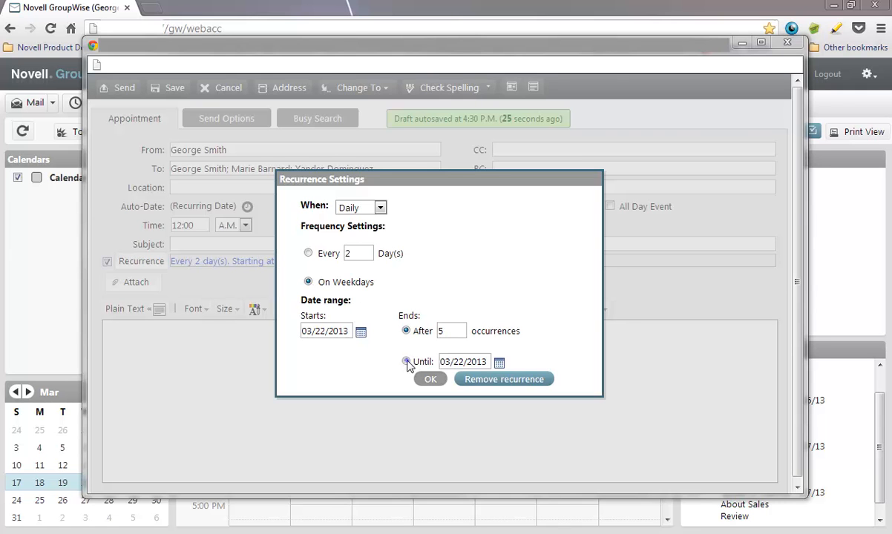
left_click(435, 363)
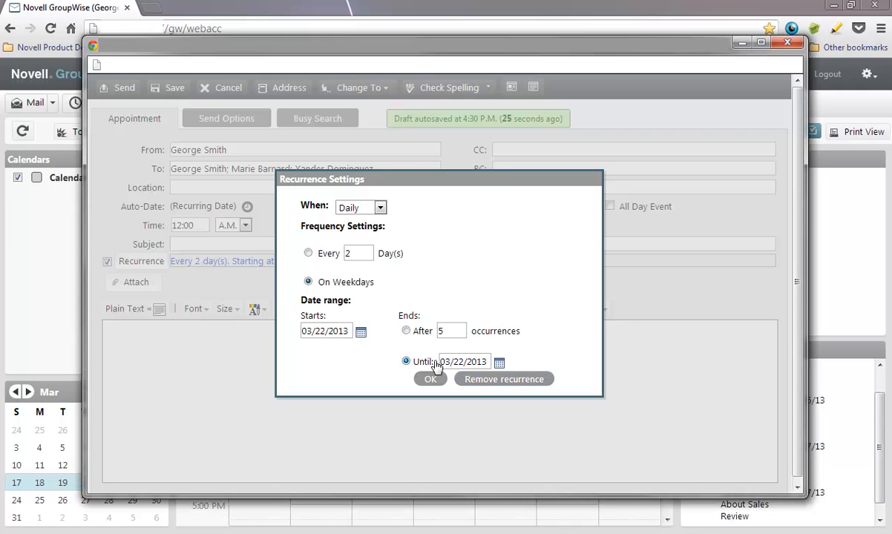
left_click(499, 362)
left_click(527, 379)
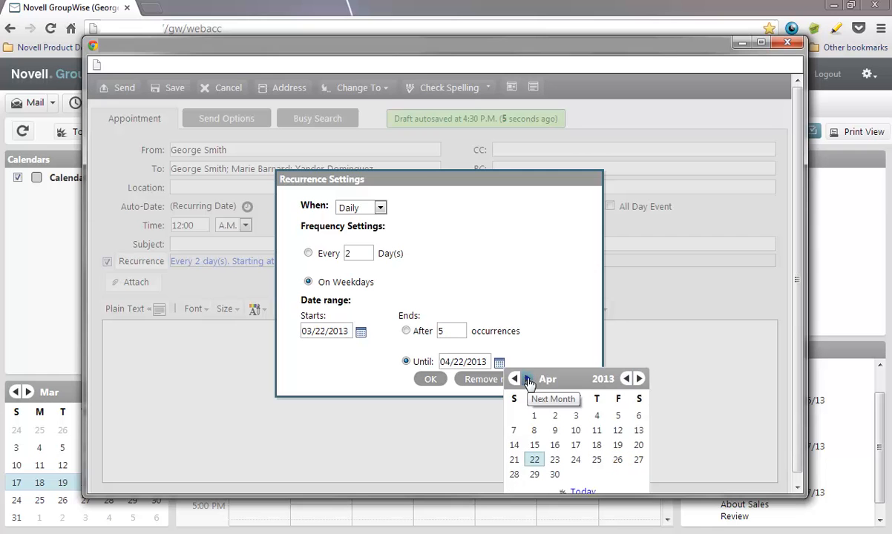
left_click(528, 379)
left_click(617, 460)
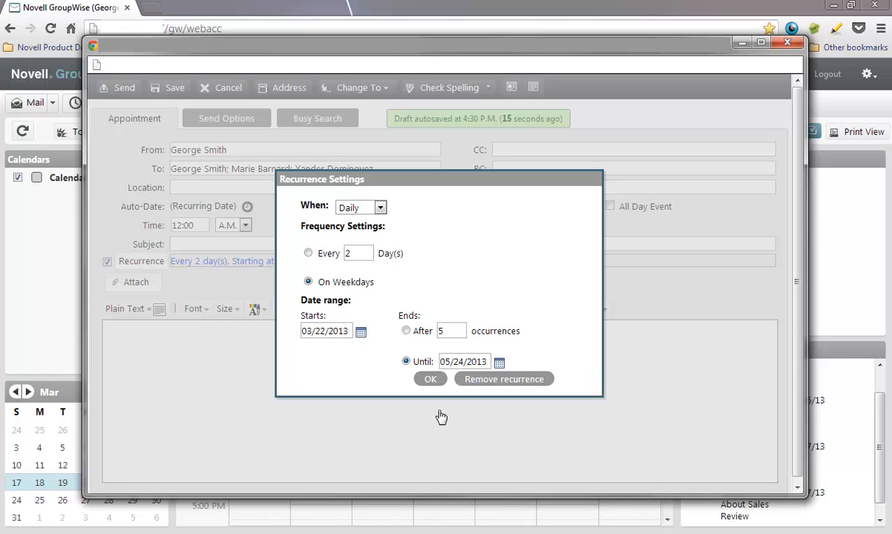
left_click(431, 380)
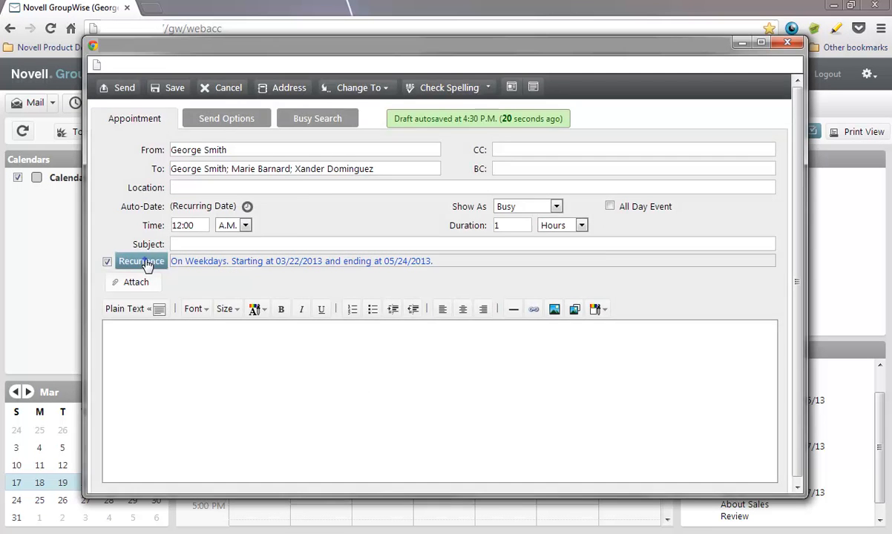
Step: Switch the appointment's recurrence to weekly, repeating every 2 weeks on Friday only
left_click(142, 262)
left_click(380, 209)
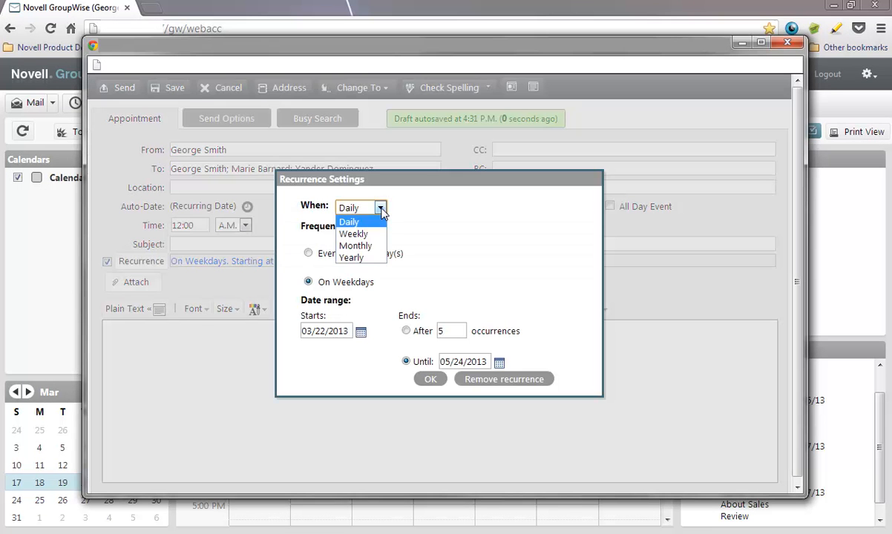
left_click(376, 234)
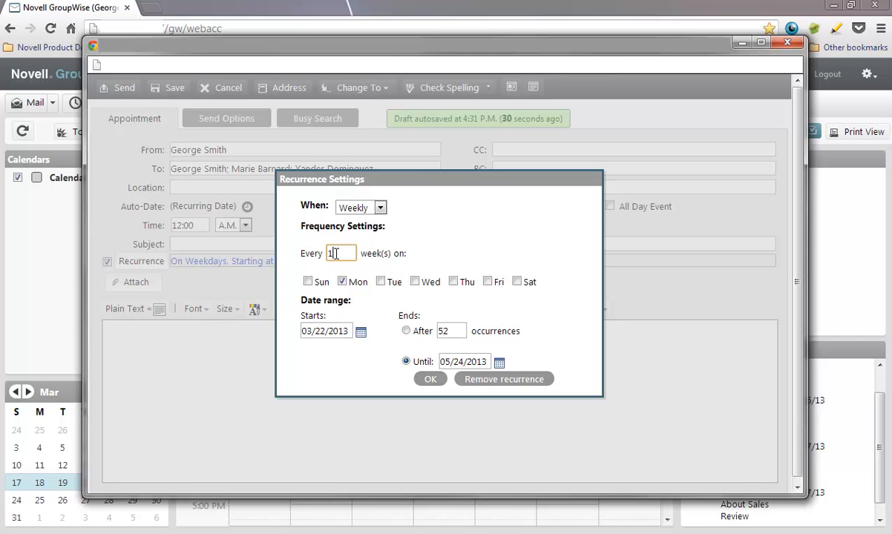
key("BackSpace")
type("2")
left_click(343, 281)
left_click(487, 282)
left_click(429, 379)
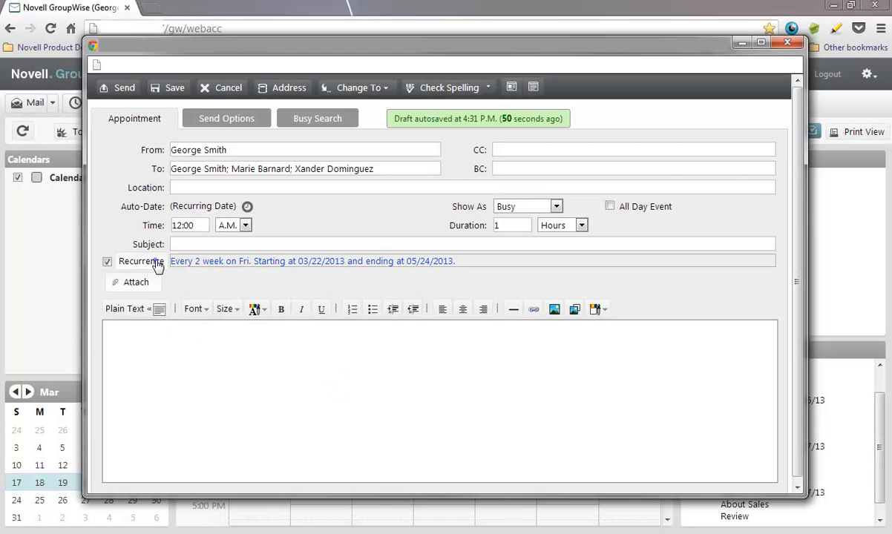
Step: Switch the appointment's recurrence to monthly, on the third Friday of every month
left_click(156, 265)
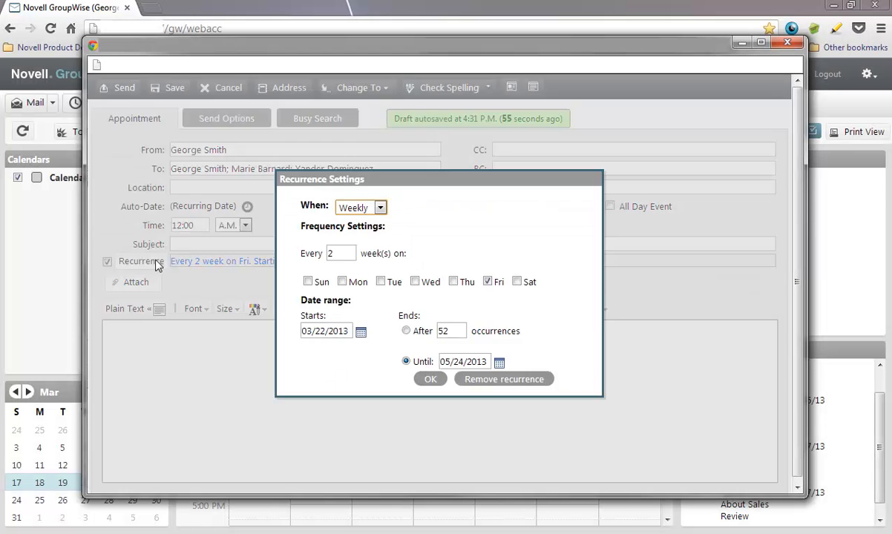
left_click(382, 210)
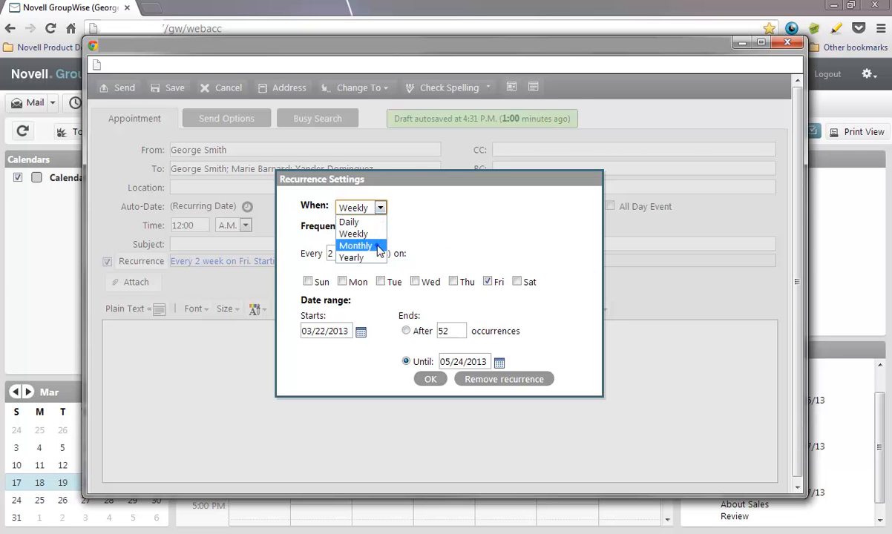
left_click(355, 246)
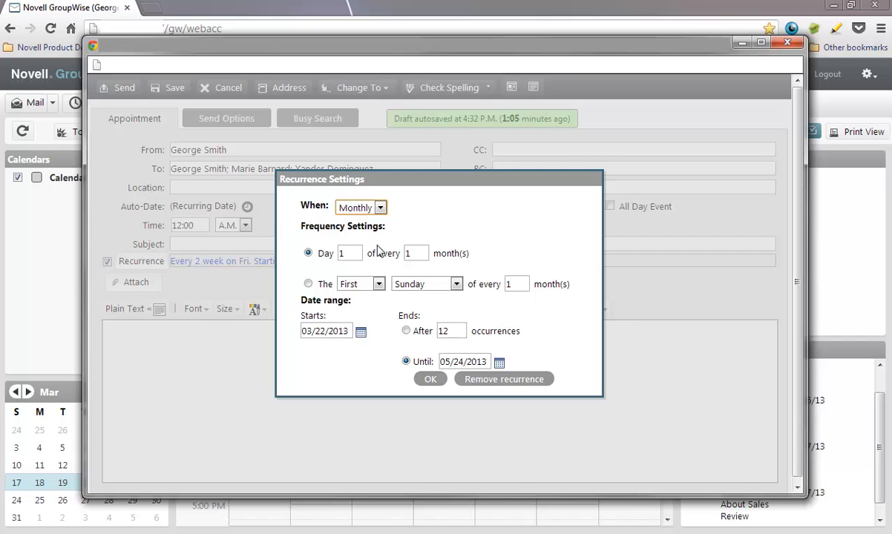
left_click(379, 285)
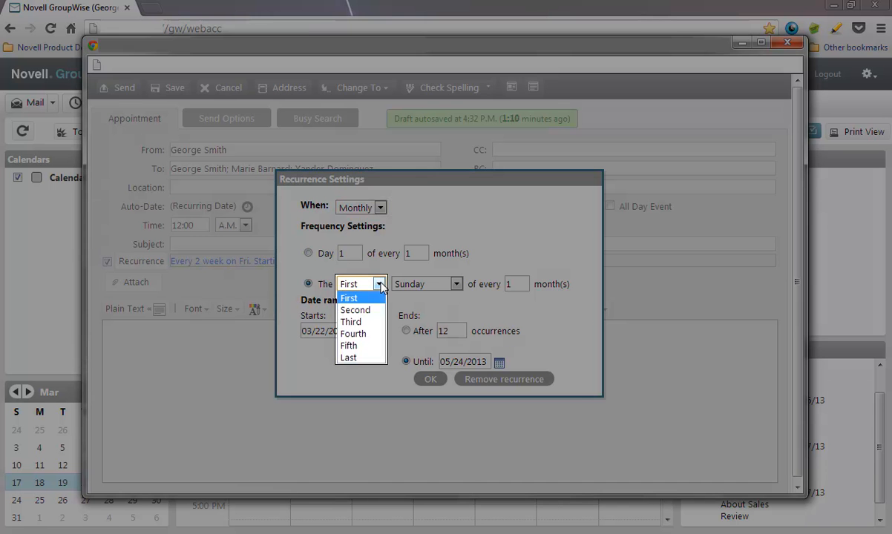
left_click(351, 322)
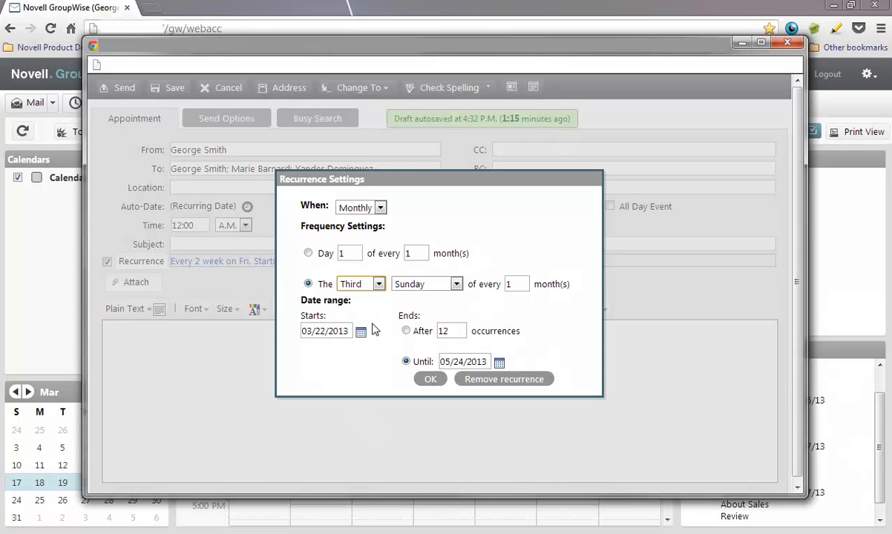
left_click(457, 285)
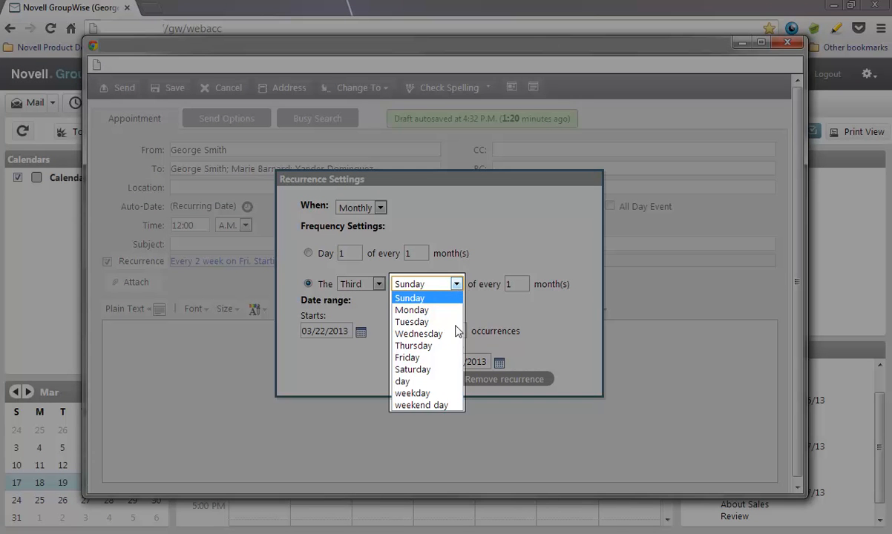
left_click(456, 358)
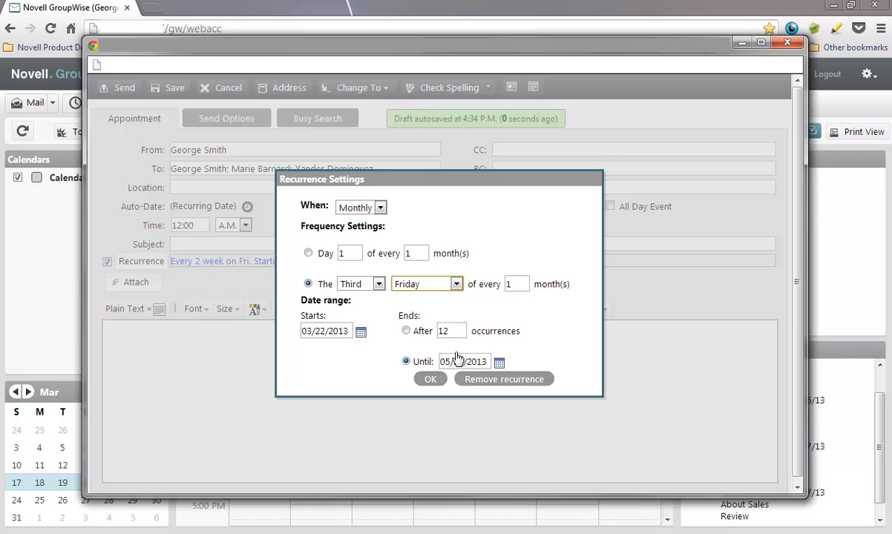
left_click(431, 379)
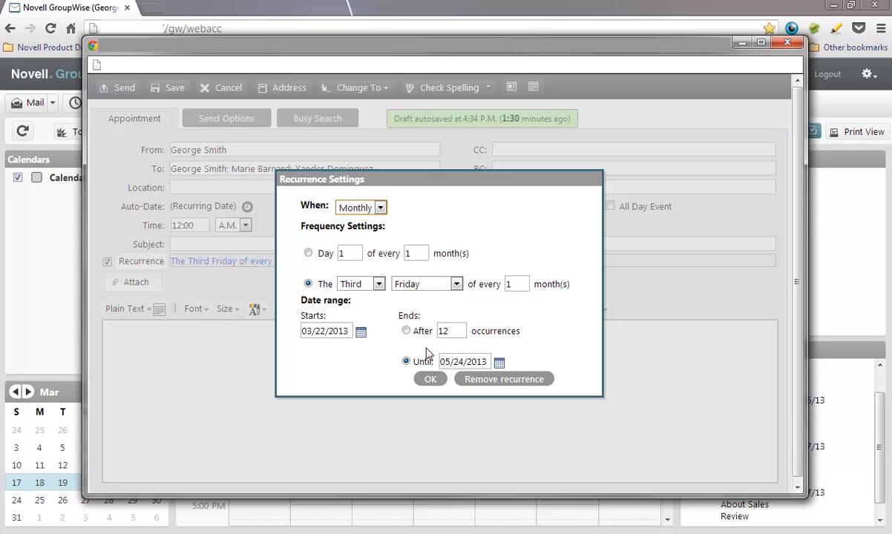
Step: Switch the appointment's recurrence to yearly, on the second Tuesday of May
left_click(380, 209)
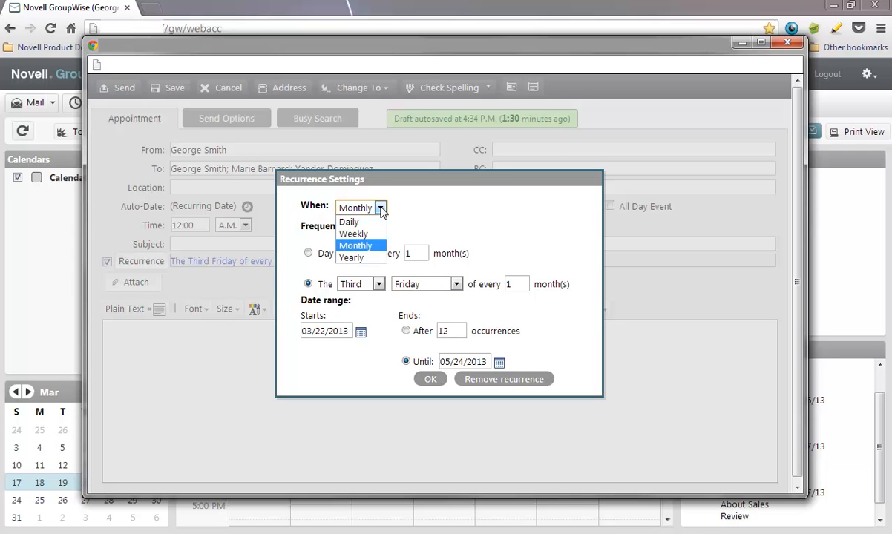
left_click(377, 257)
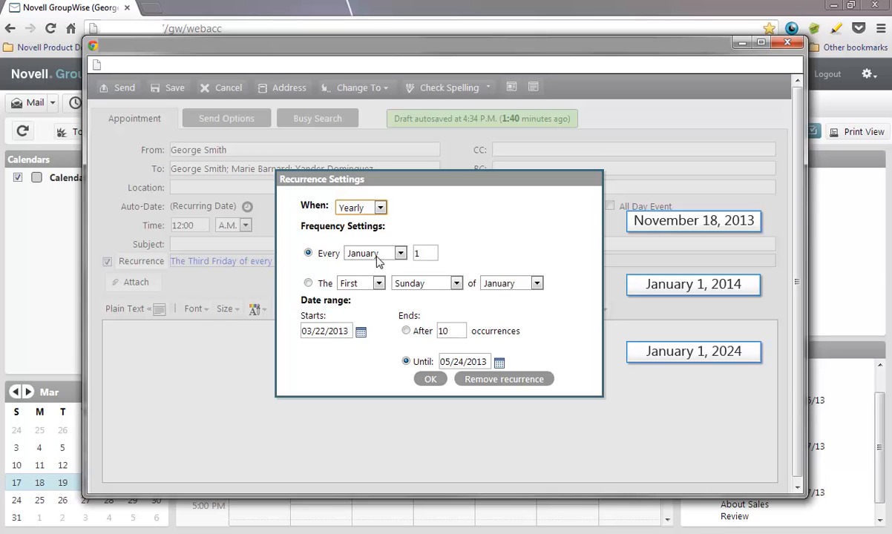
left_click(457, 283)
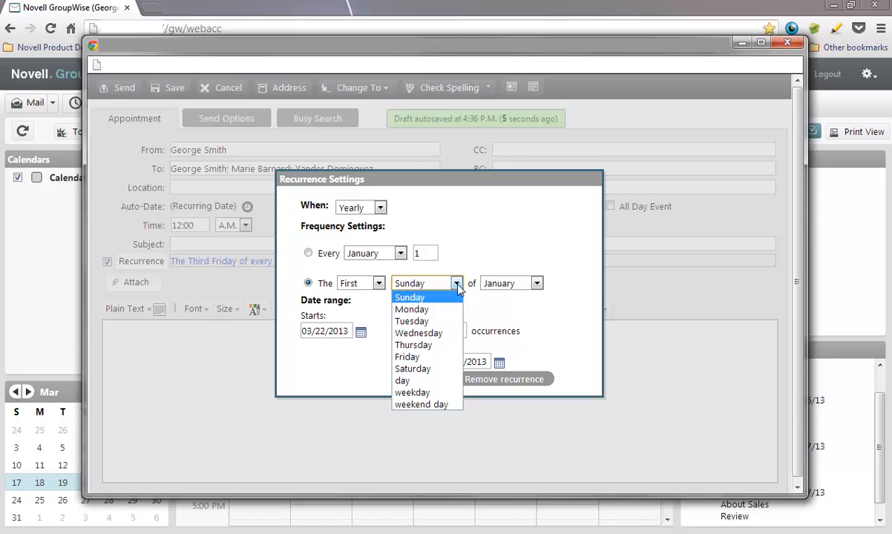
left_click(429, 322)
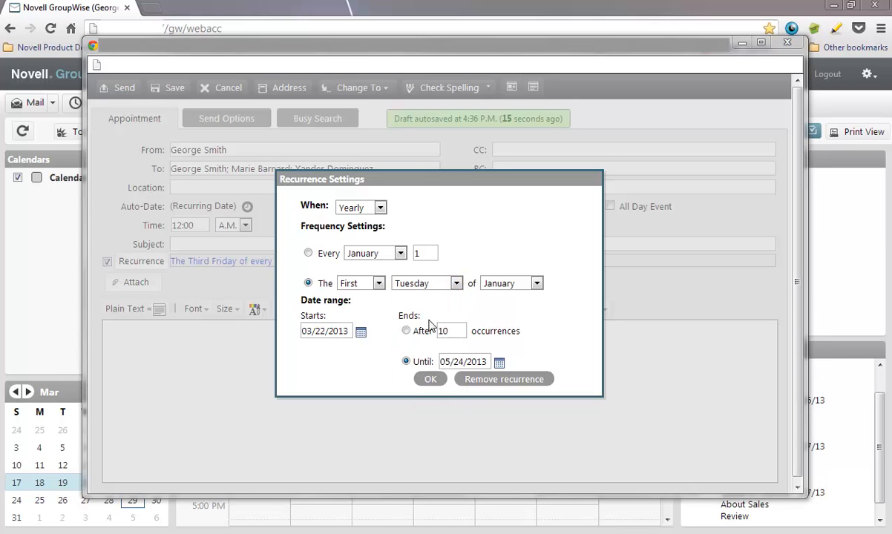
left_click(379, 285)
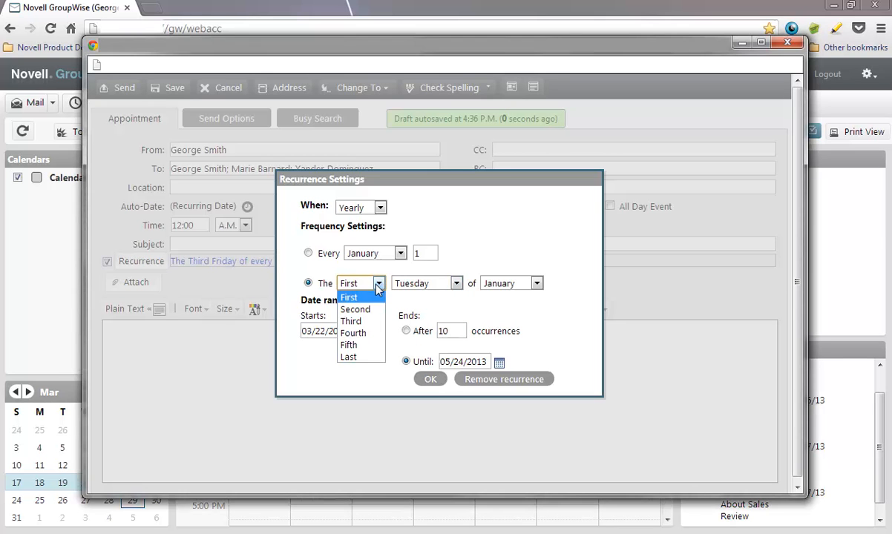
left_click(351, 309)
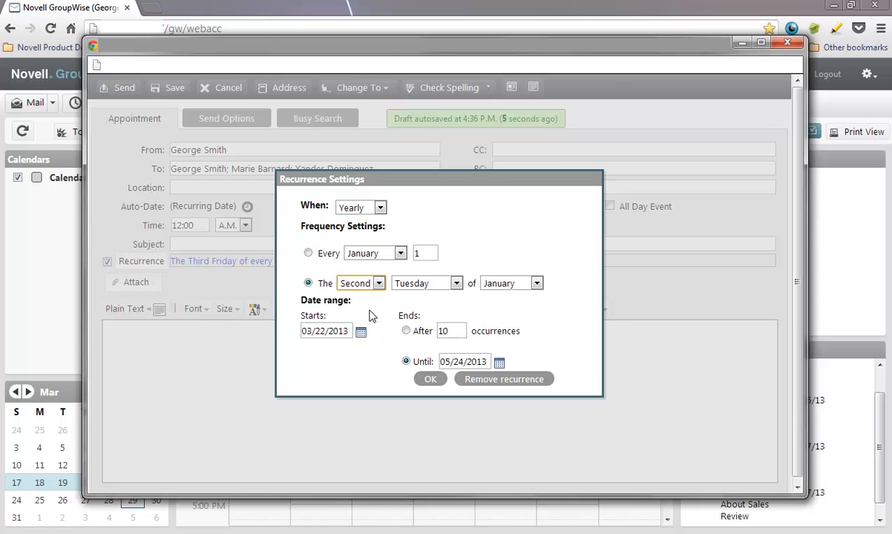
left_click(536, 285)
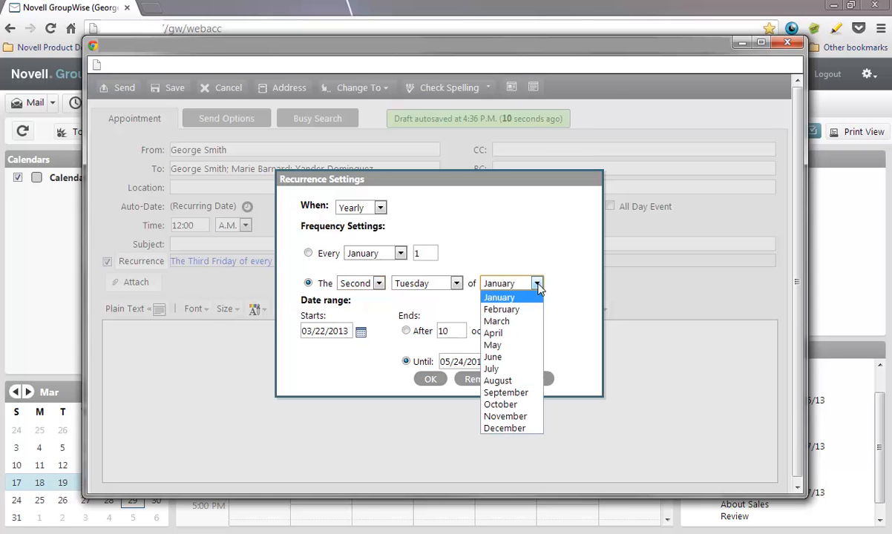
left_click(527, 346)
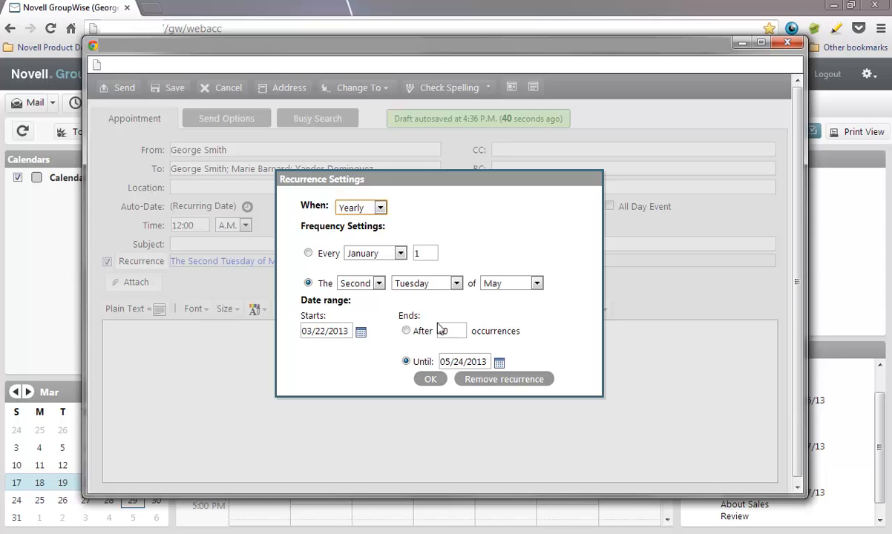
Step: Set the appointment to recur monthly on the third Tuesday of every month, ending after 12 occurrences, and apply the recurrence settings
left_click(381, 209)
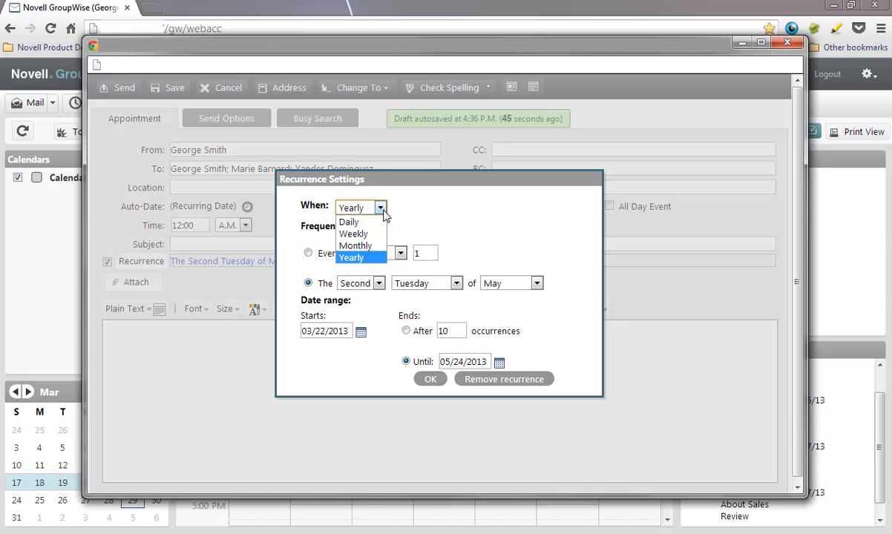
left_click(371, 246)
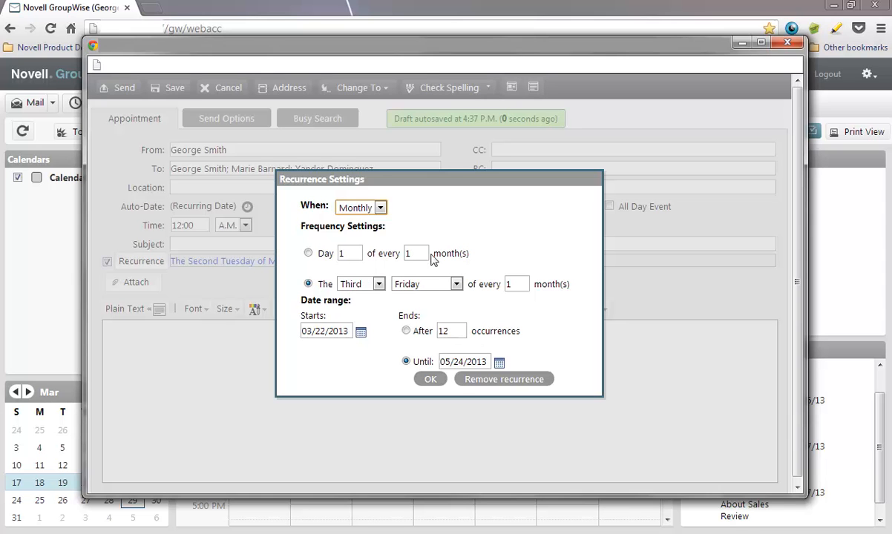
left_click(455, 285)
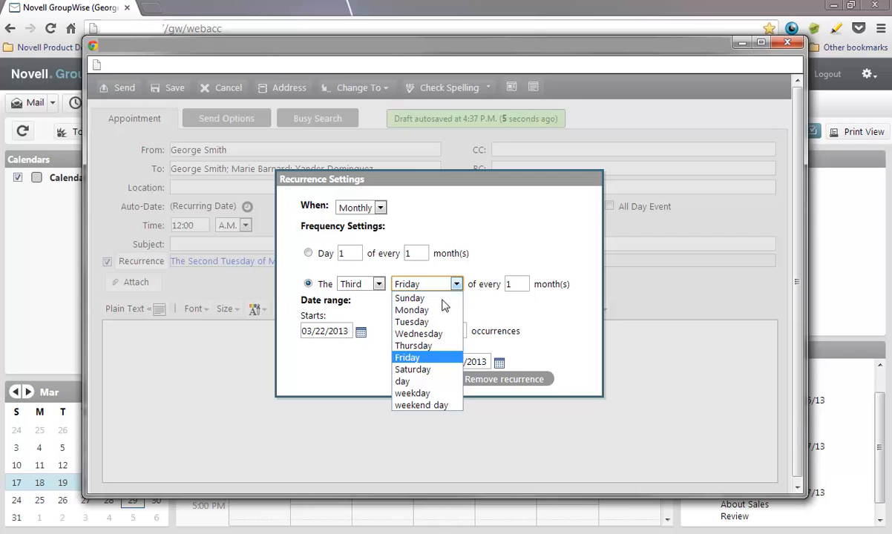
left_click(412, 321)
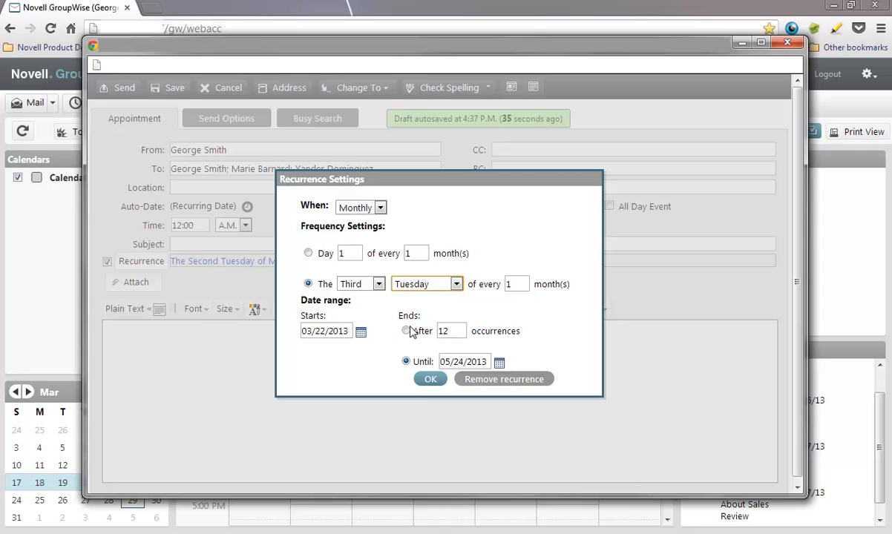
left_click(406, 331)
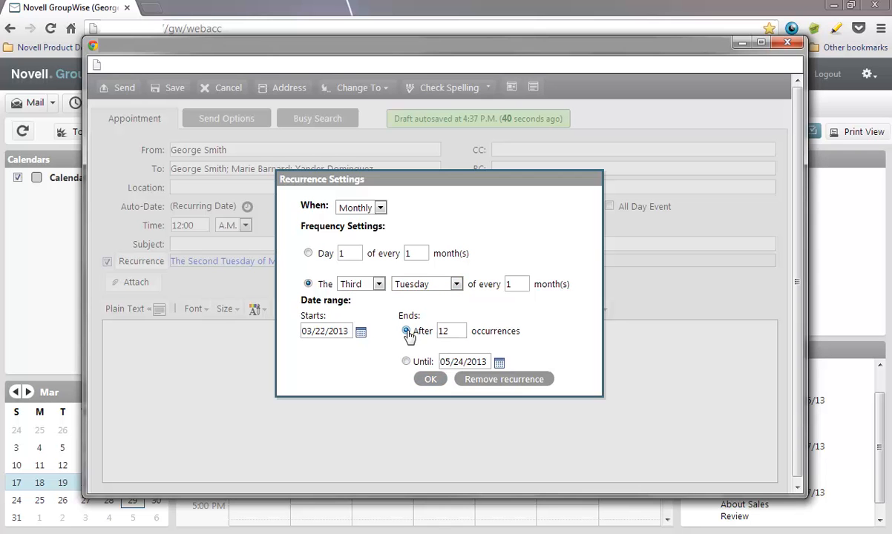
left_click(430, 379)
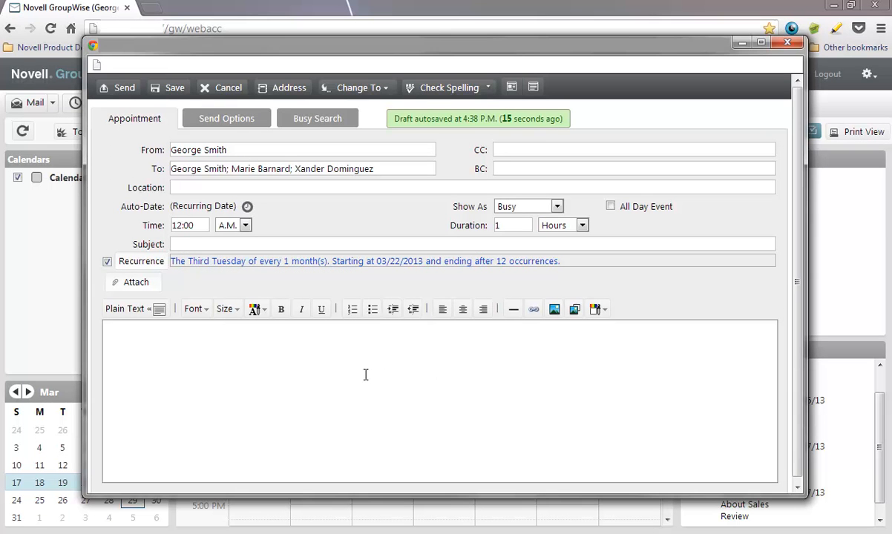
Step: Set the appointment's start time to 2:30 P.M
left_click(202, 224)
key("BackSpace")
key("BackSpace")
key("BackSpace")
key("BackSpace")
key("BackSpace")
type("2:30")
left_click(245, 226)
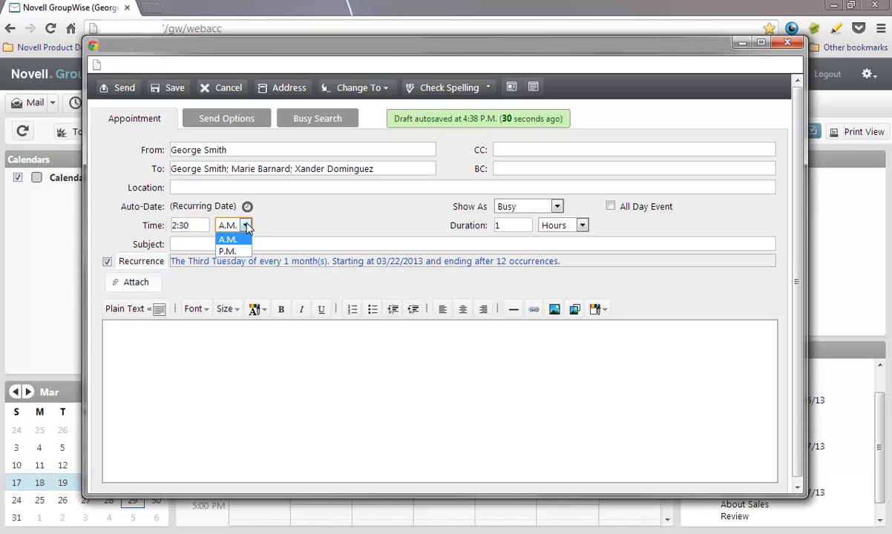
left_click(240, 249)
Step: Enter "Marketing Discussion" as the appointment's subject
left_click(235, 244)
type("Marketing")
type("Discussion")
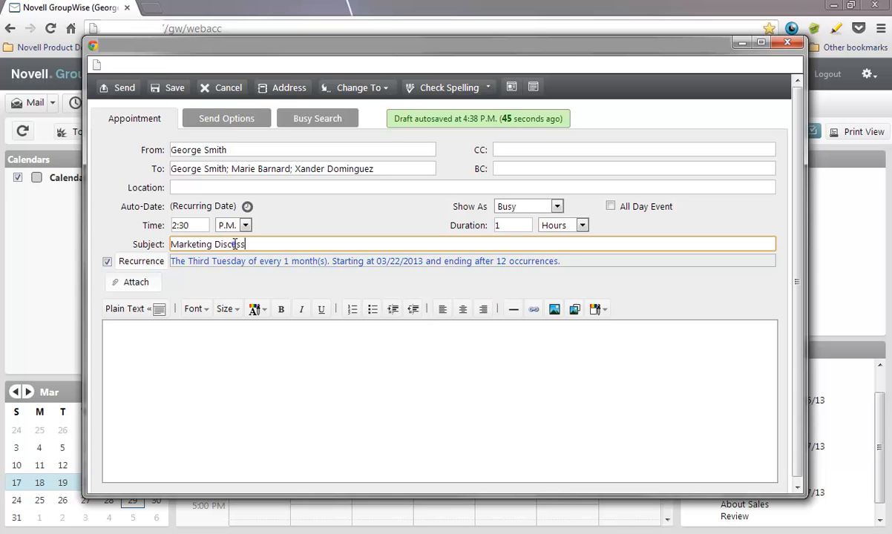
Step: Write the message "Could we get together once a month to discuss marketing initiatives?" and send the appointment
left_click(235, 339)
type("Could we get together once a month ")
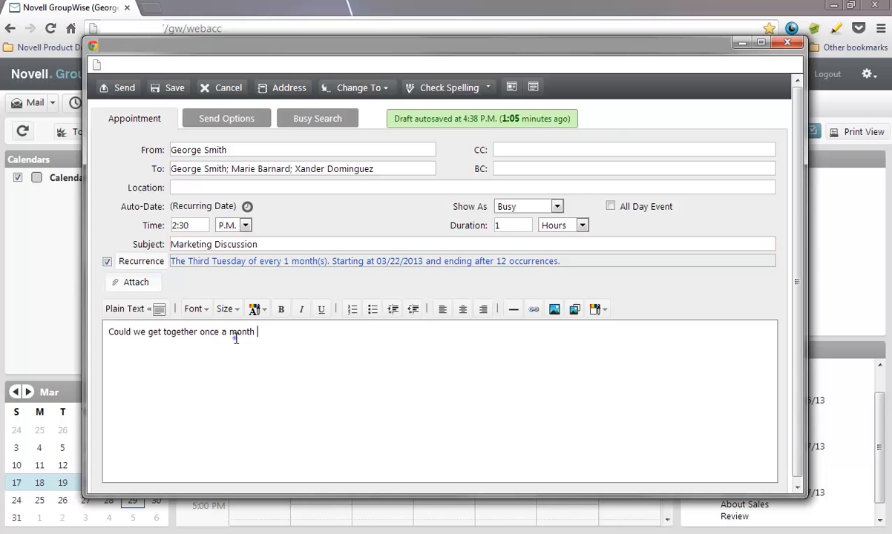
type("to discuss marketing initiatives?")
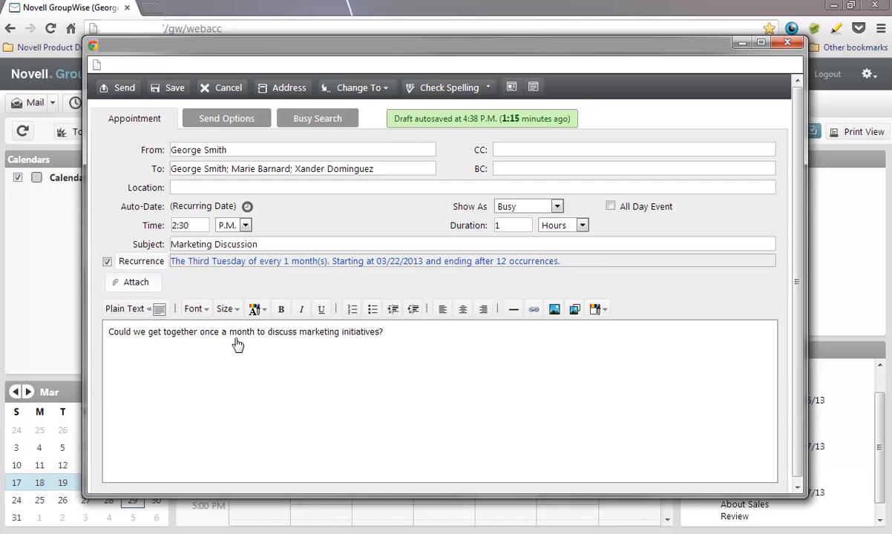
left_click(123, 88)
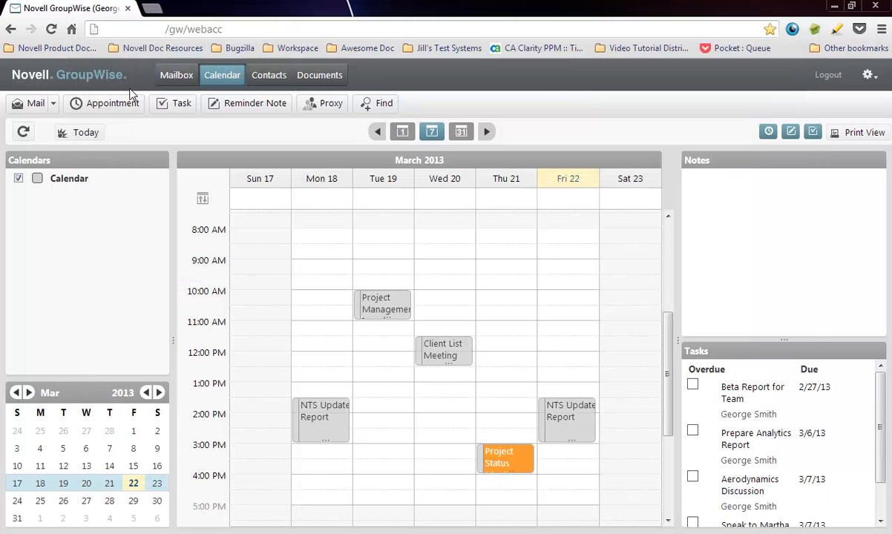